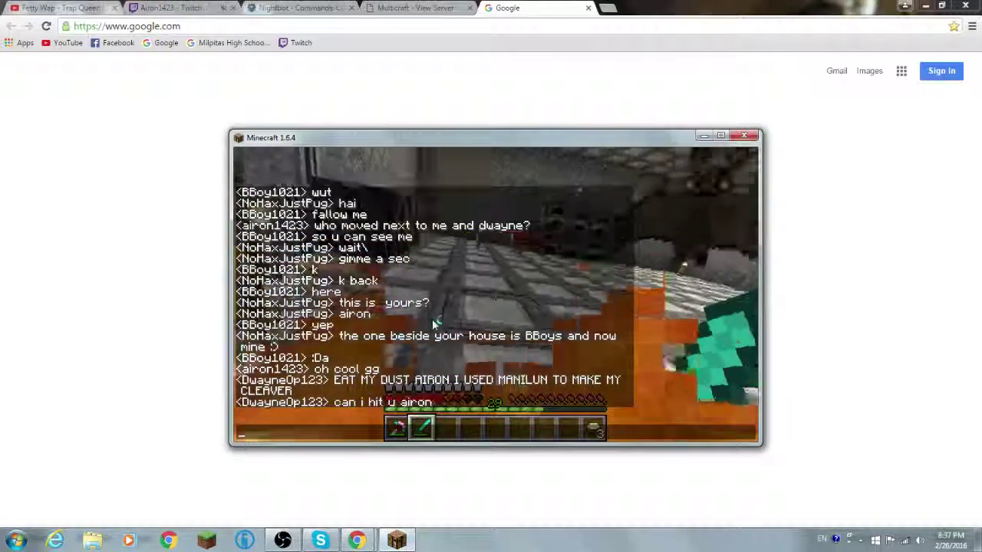
Send the message "OW" in the Minecraft chat and reopen the chat
type("OW")
key("Return")
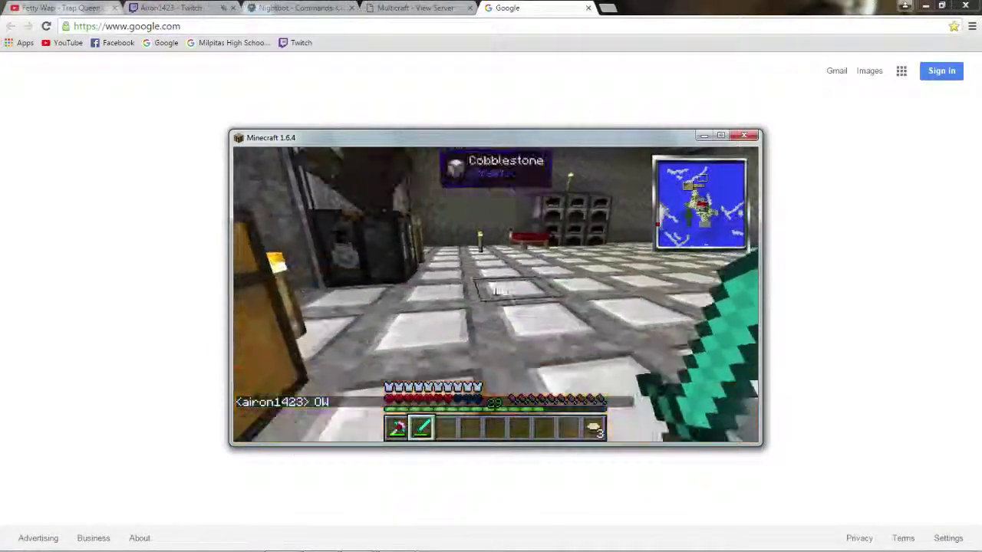
key("t")
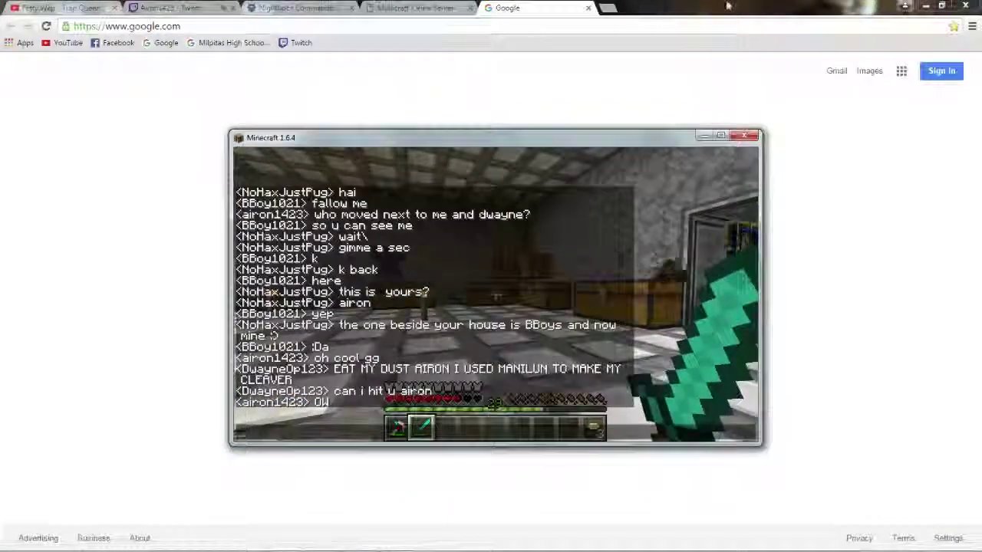
Switch to Chrome, search Google for "64 bit java" and open the java.com article on choosing a Java download for 64-bit Windows
left_click(728, 6)
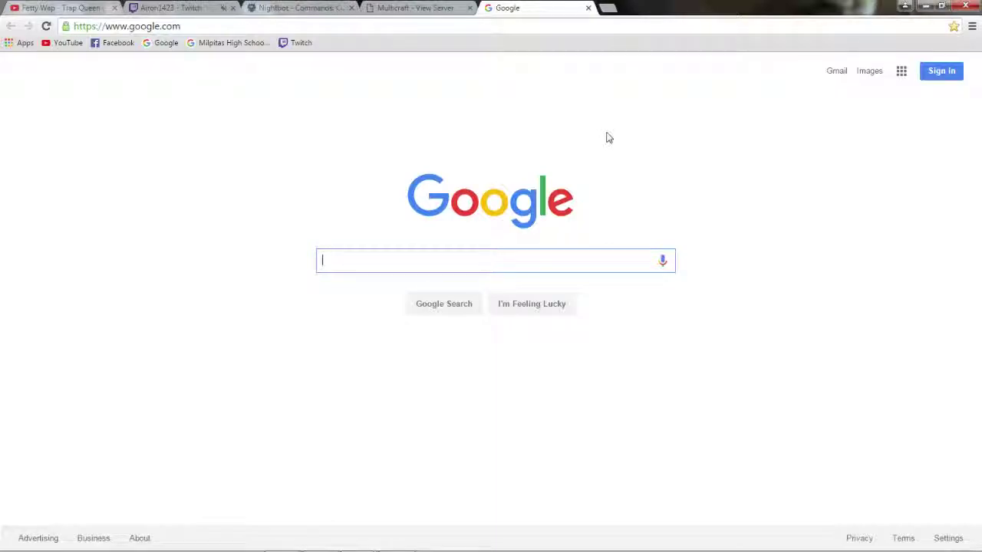
type("64 bit ")
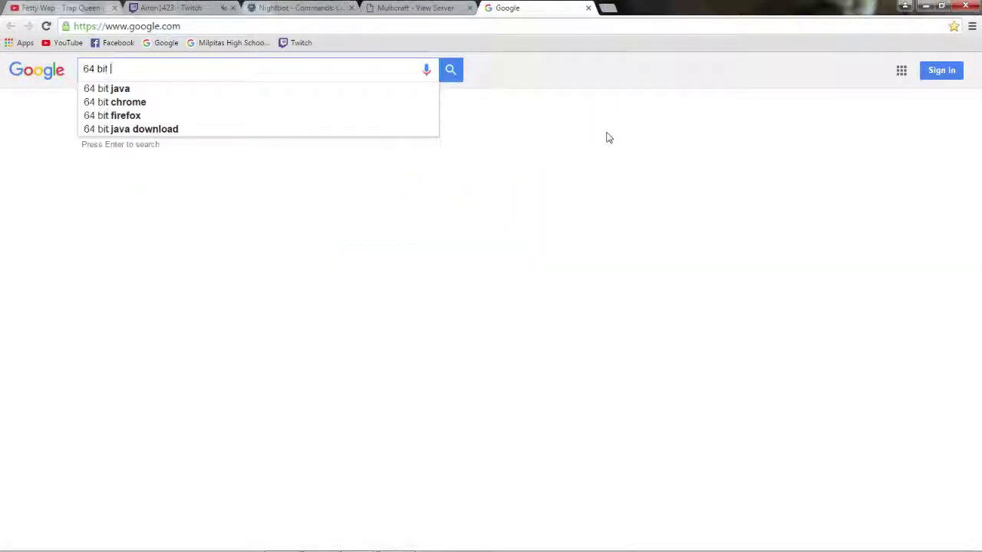
type("java")
key("Return")
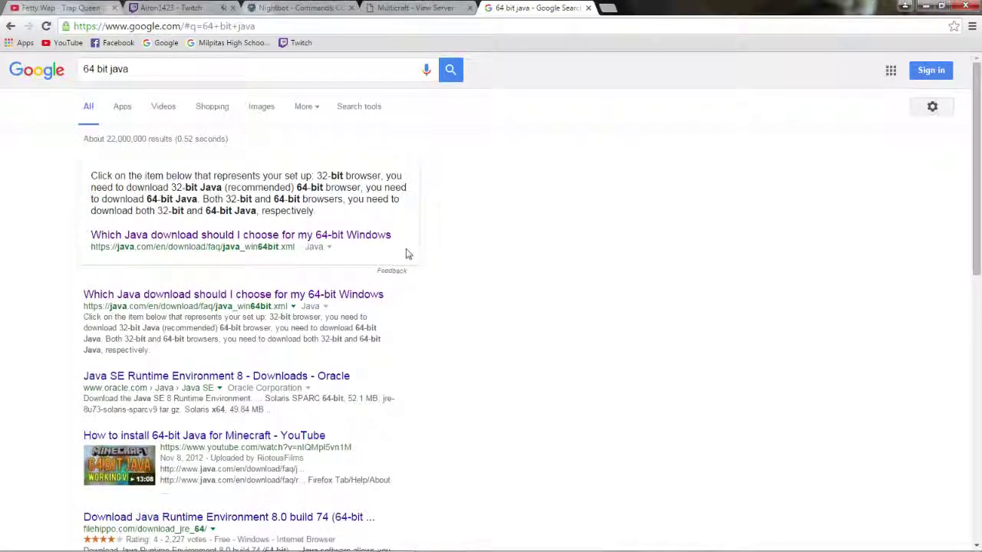
left_click(244, 297)
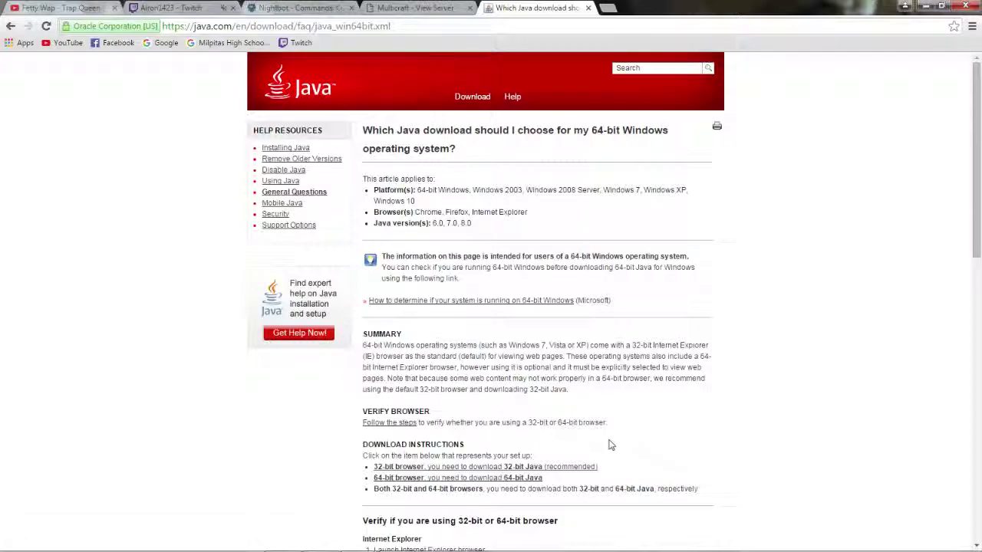
scroll(588, 427, "down", 3)
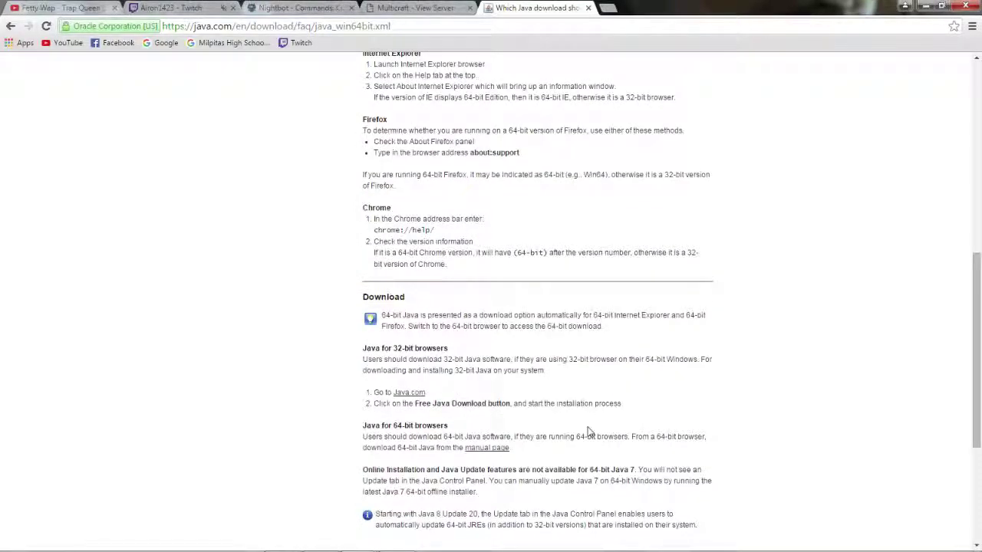
scroll(589, 431, "up", 4)
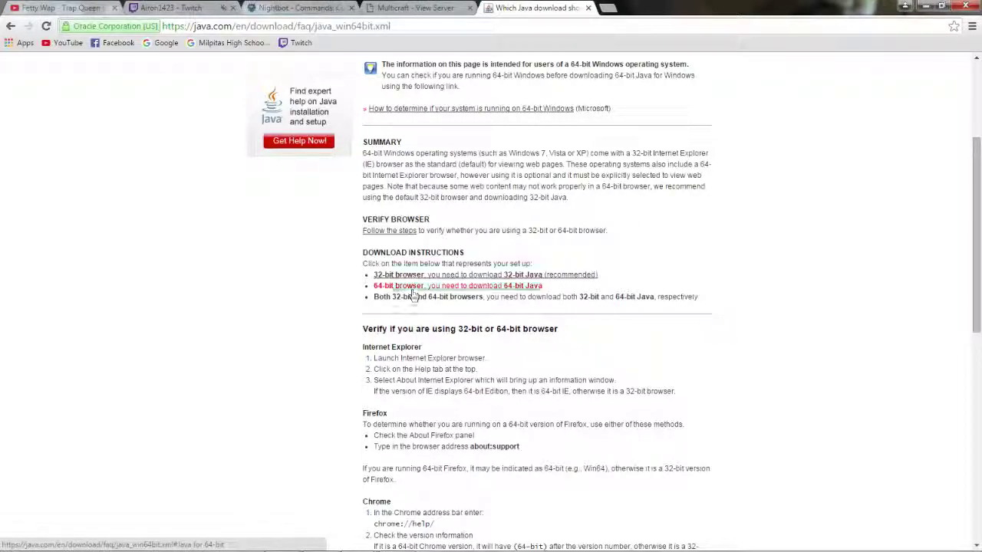
Switch to Minecraft, send "STOP" in the chat and return to the Java article in Chrome
left_click(396, 541)
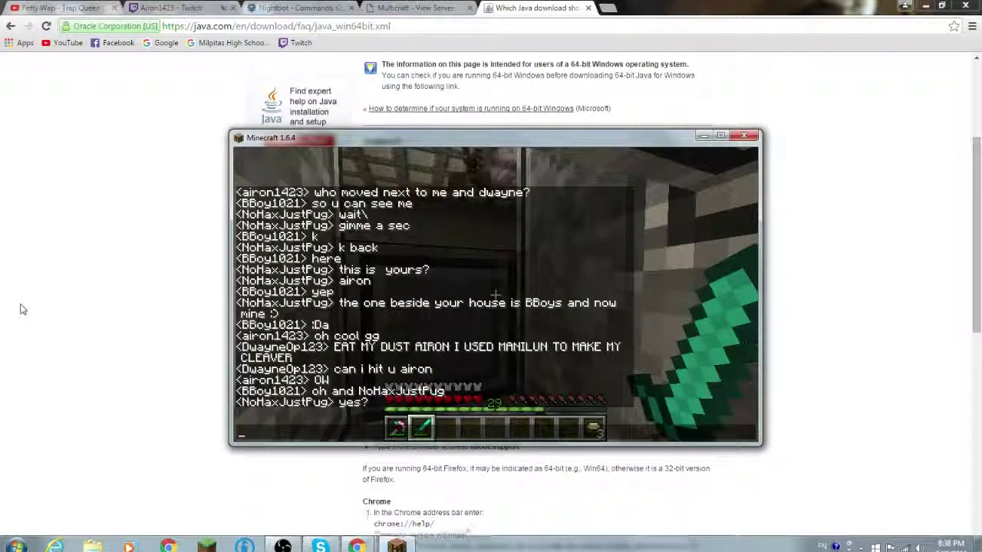
type("STOP")
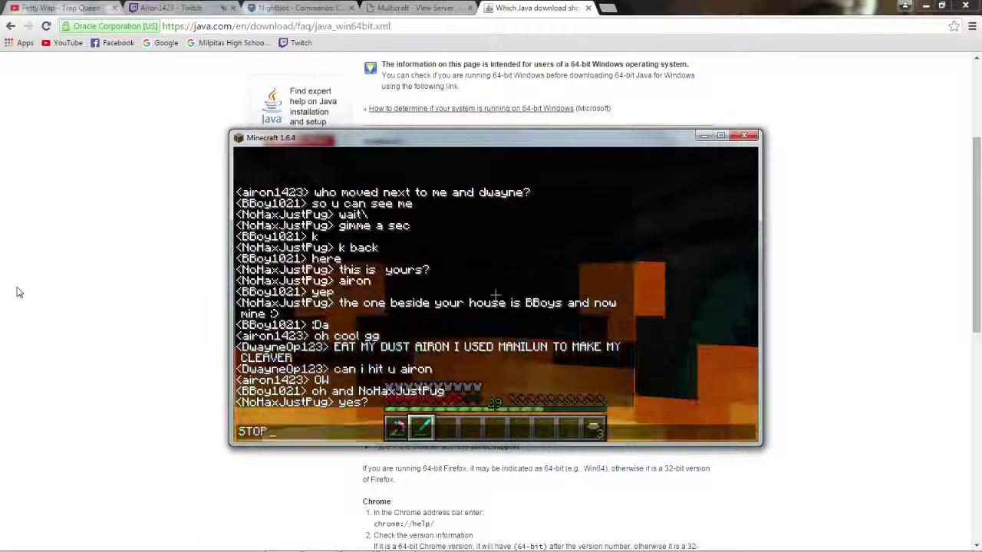
key("Return")
key("t")
left_click(625, 7)
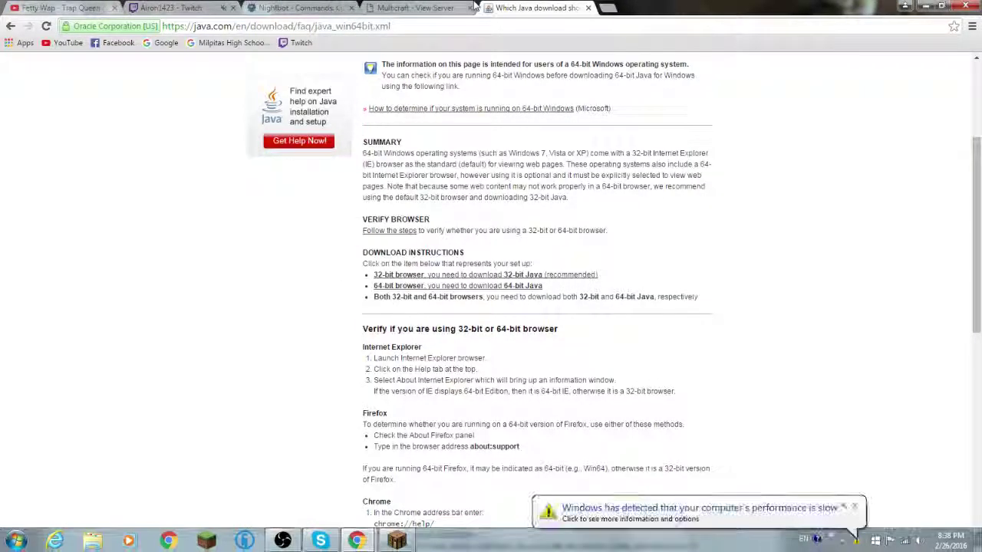
Examine the Java article's download and installation instructions for 32-bit and 64-bit browsers
scroll(110, 221, "down", 2)
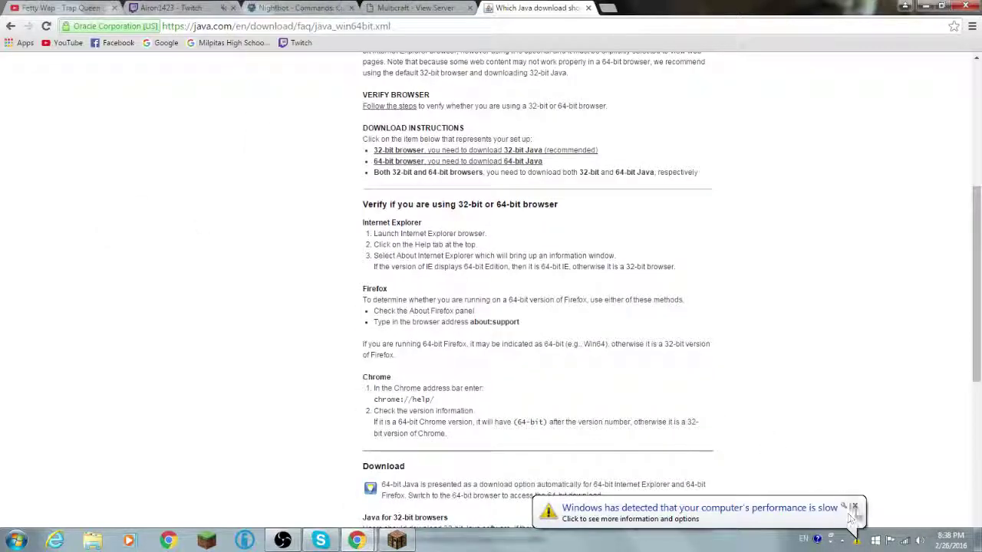
scroll(765, 264, "up", 5)
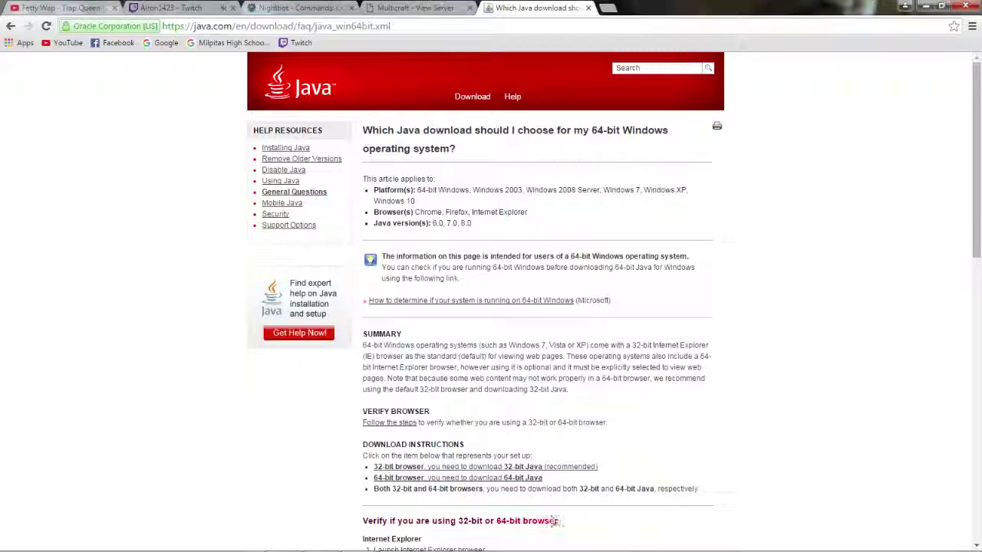
scroll(556, 521, "down", 1)
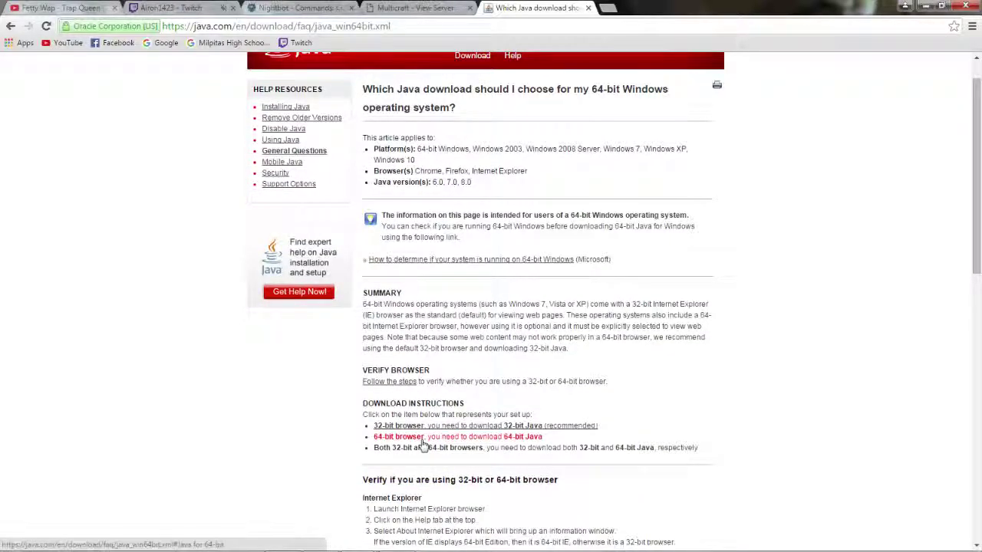
scroll(790, 460, "down", 3)
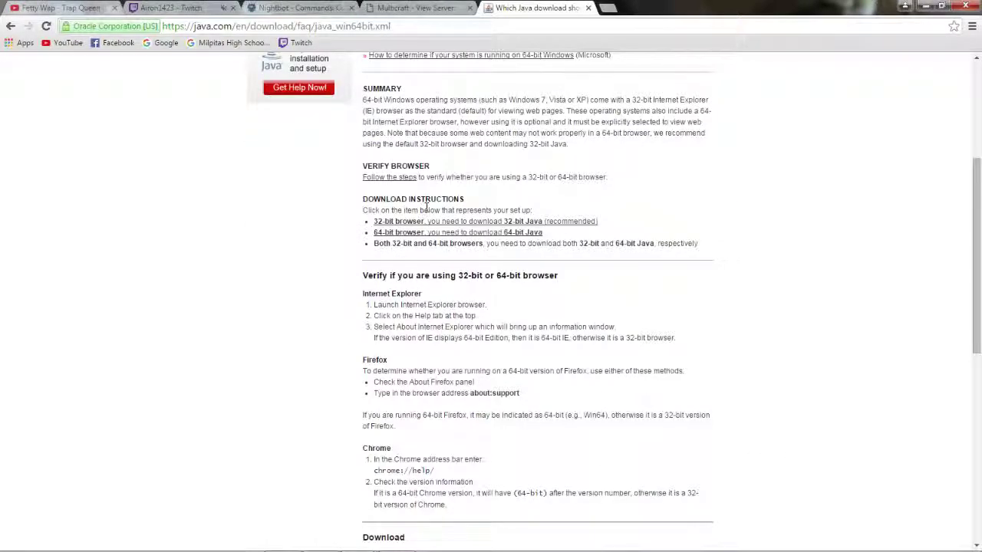
mouse_move(445, 543)
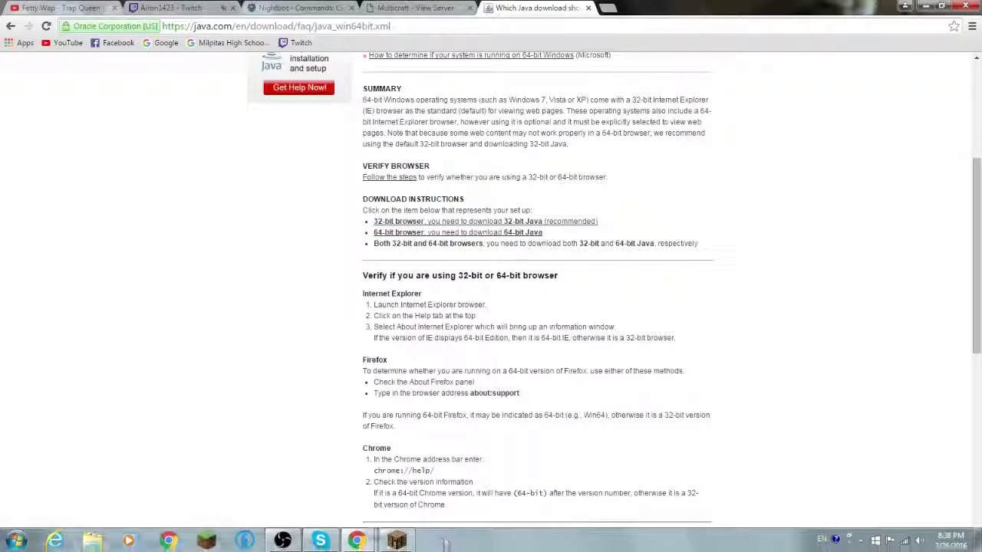
mouse_move(396, 541)
mouse_move(397, 490)
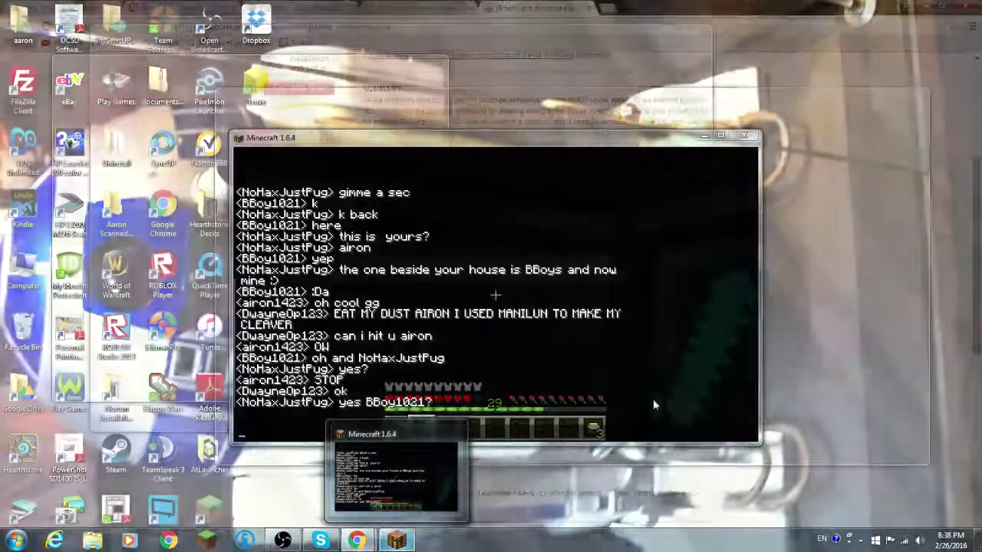
scroll(860, 355, "down", 10)
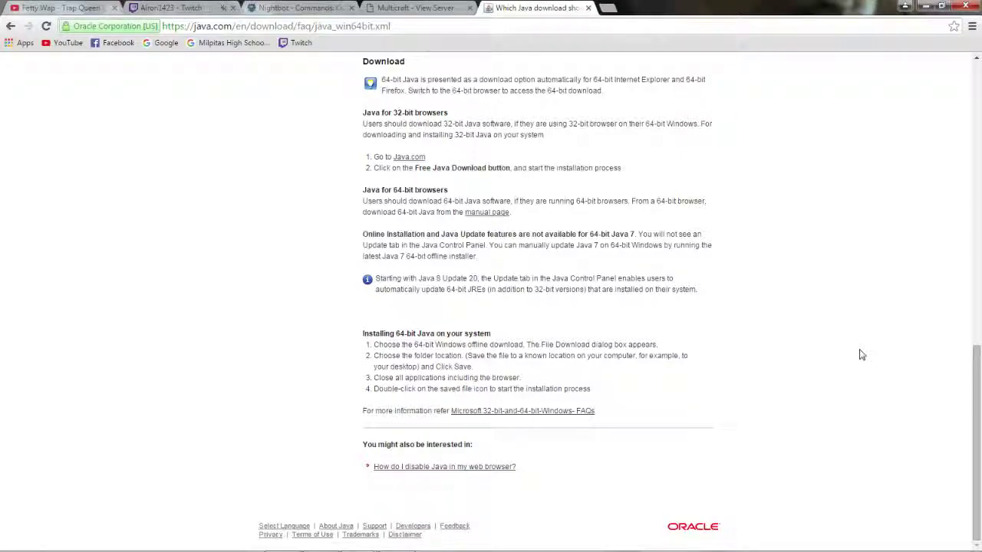
scroll(861, 355, "up", 6)
scroll(548, 377, "up", 10)
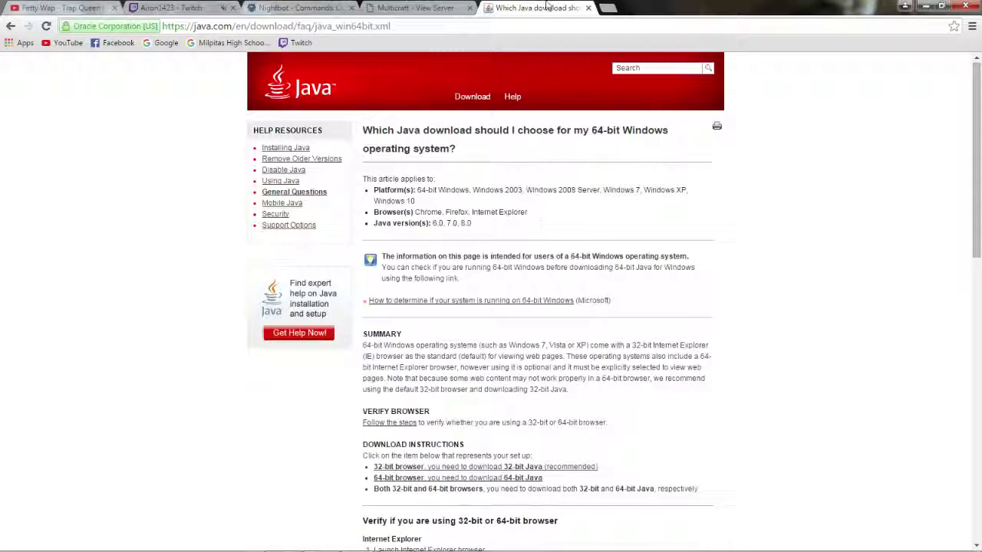
Close the Java article and open the modpack list in the Technic Launcher
left_click(588, 8)
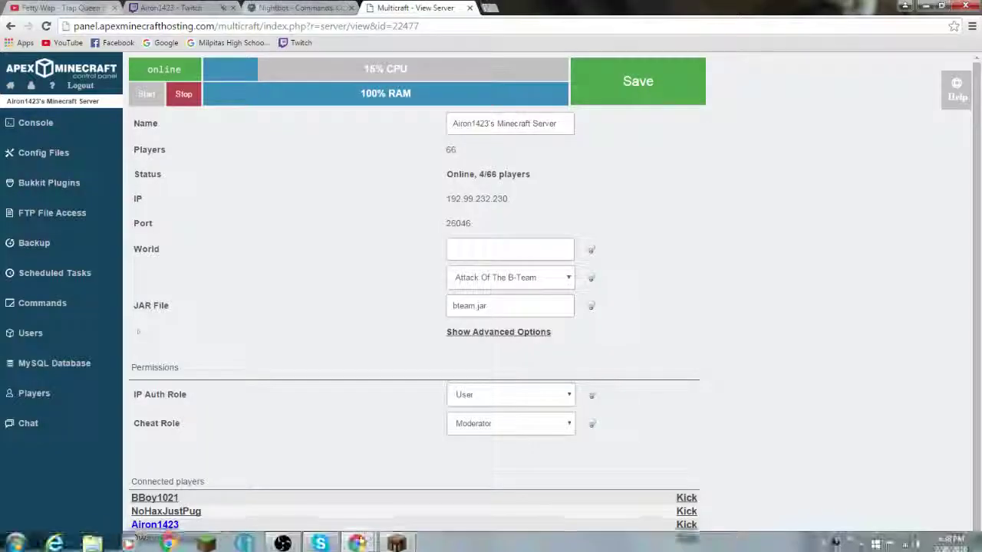
left_click(244, 541)
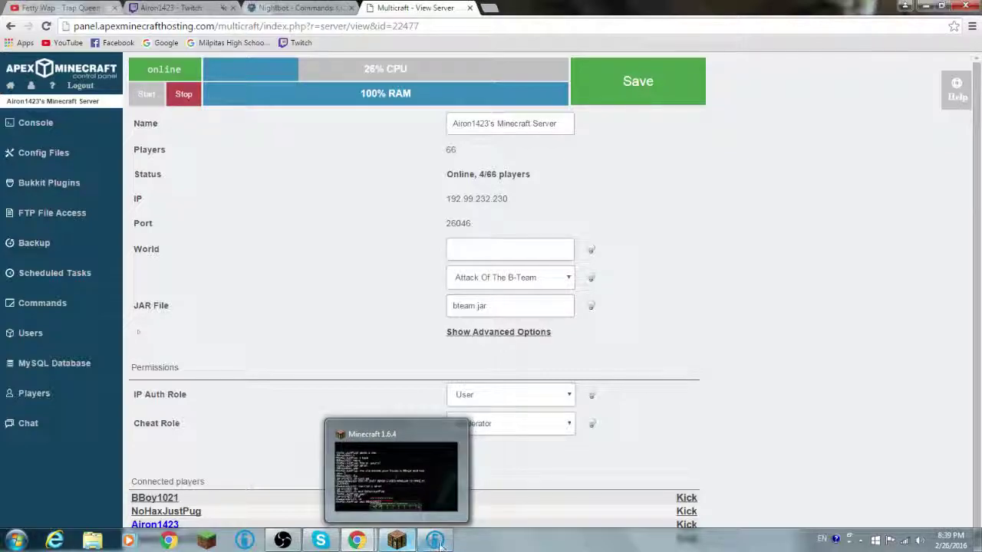
left_click(435, 541)
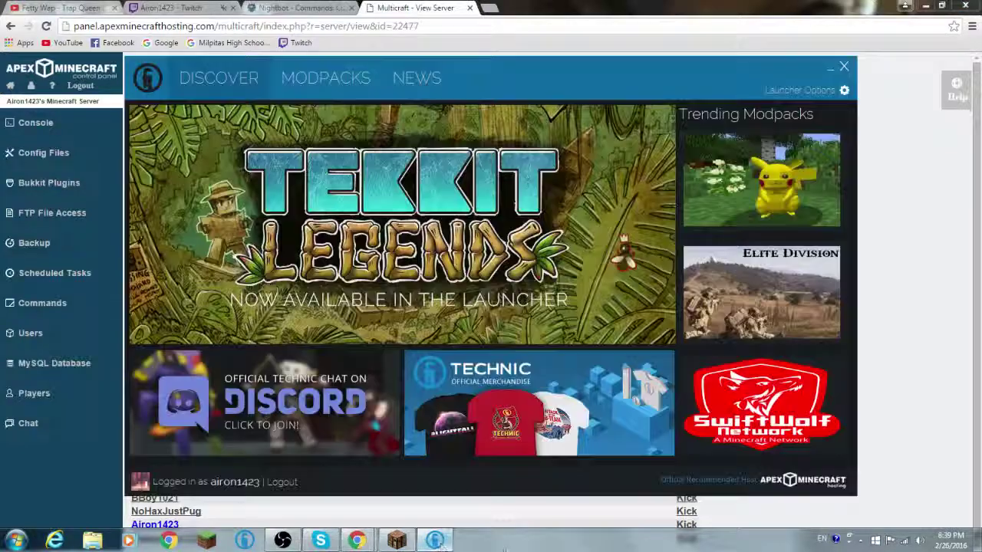
left_click(341, 77)
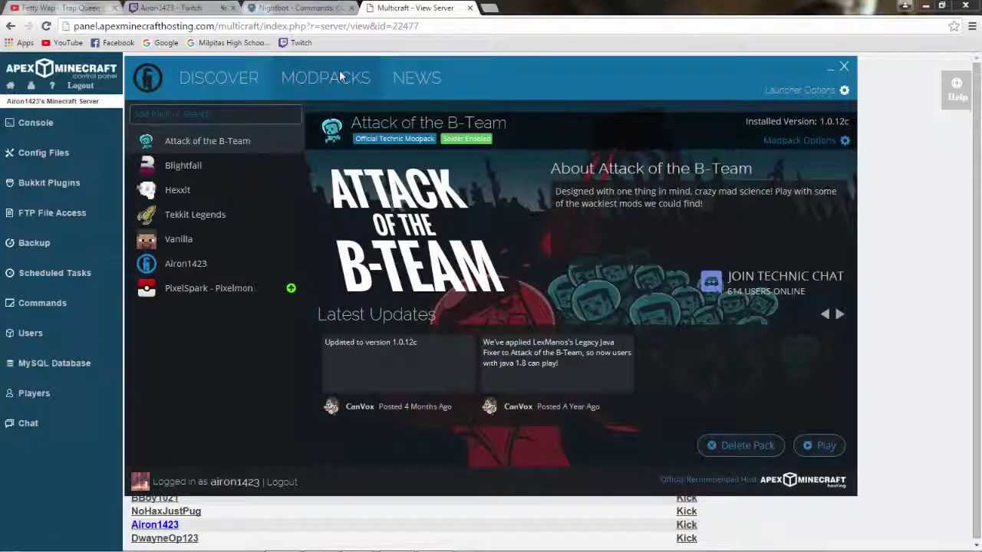
Set the memory to 2 GB in the Technic Launcher's Java settings
left_click(828, 92)
left_click(395, 151)
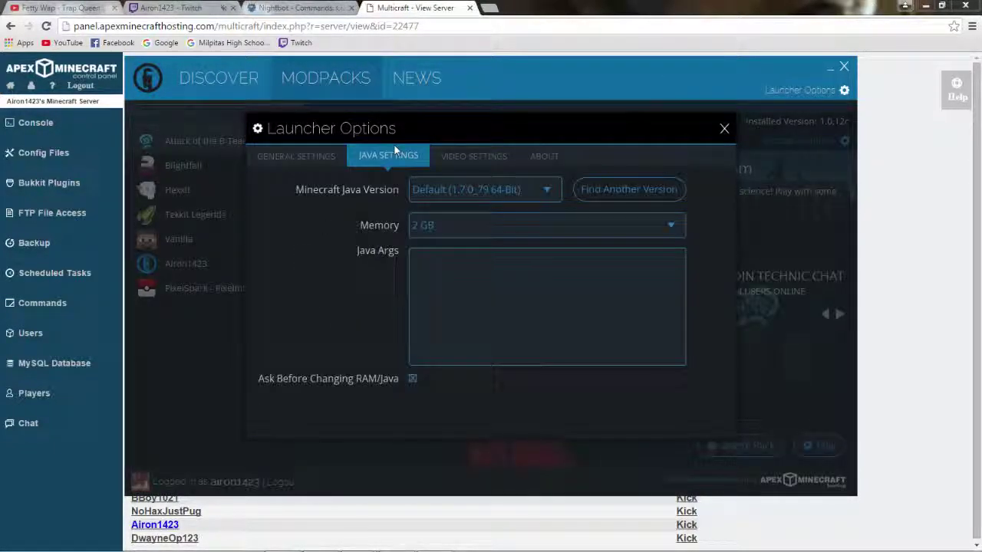
left_click(547, 227)
left_click(550, 283)
left_click(519, 225)
scroll(496, 346, "down", 2)
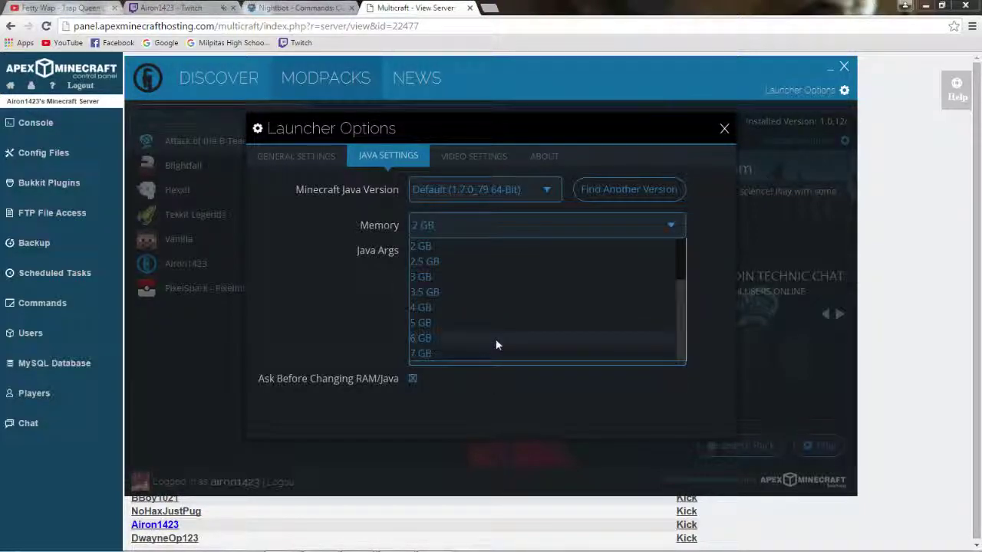
left_click(500, 248)
Examine the memory sizes offered in the Java settings, and close the launcher options and the launcher
left_click(491, 227)
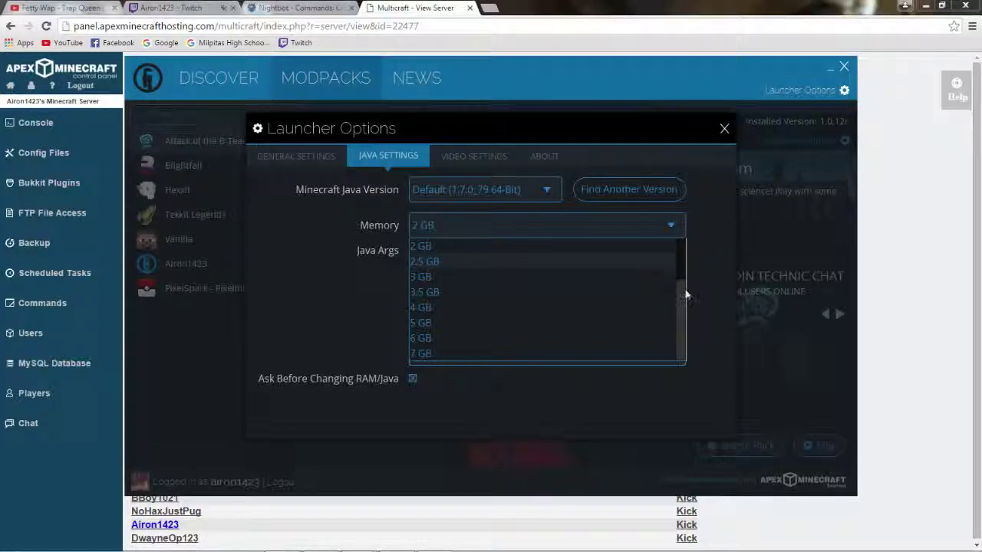
left_click_drag(686, 295, 681, 254)
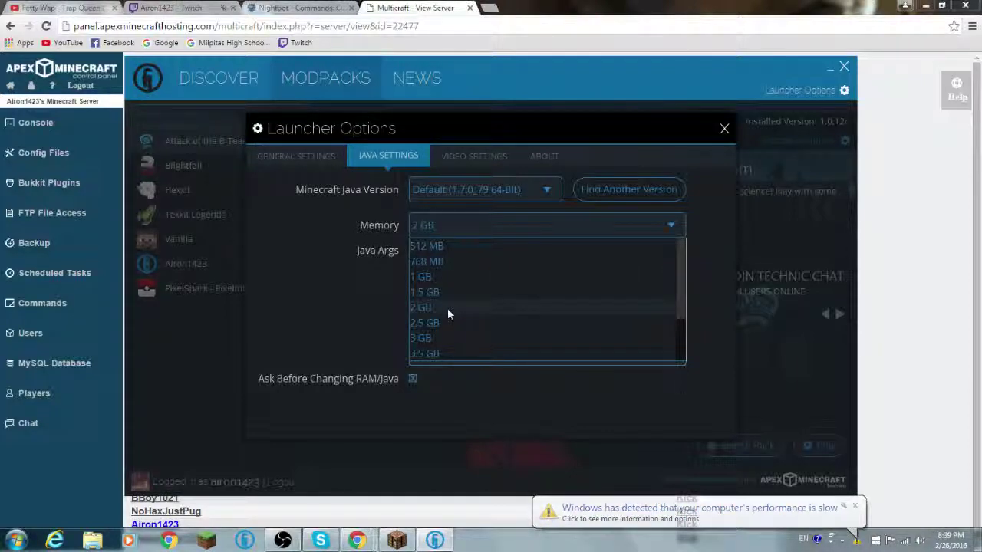
left_click(280, 277)
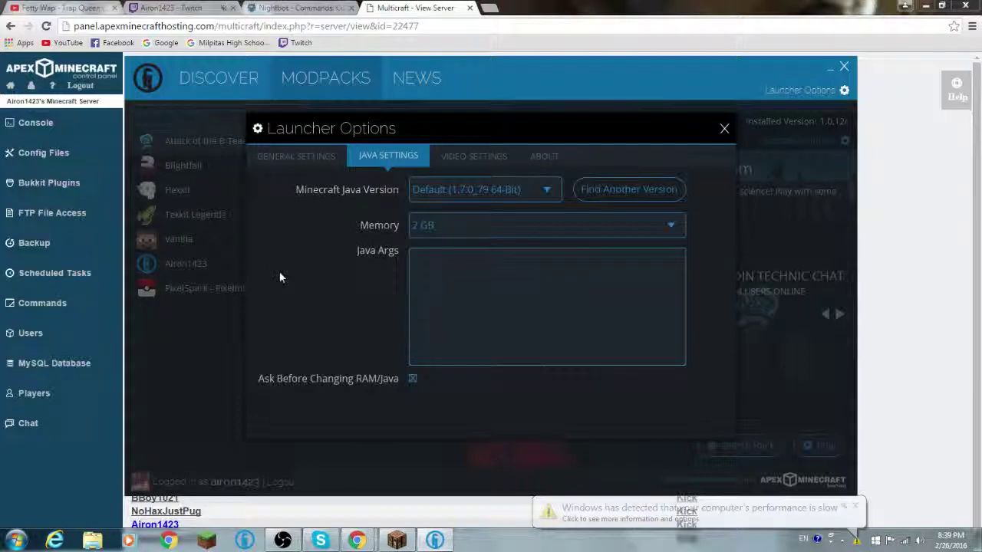
left_click(724, 128)
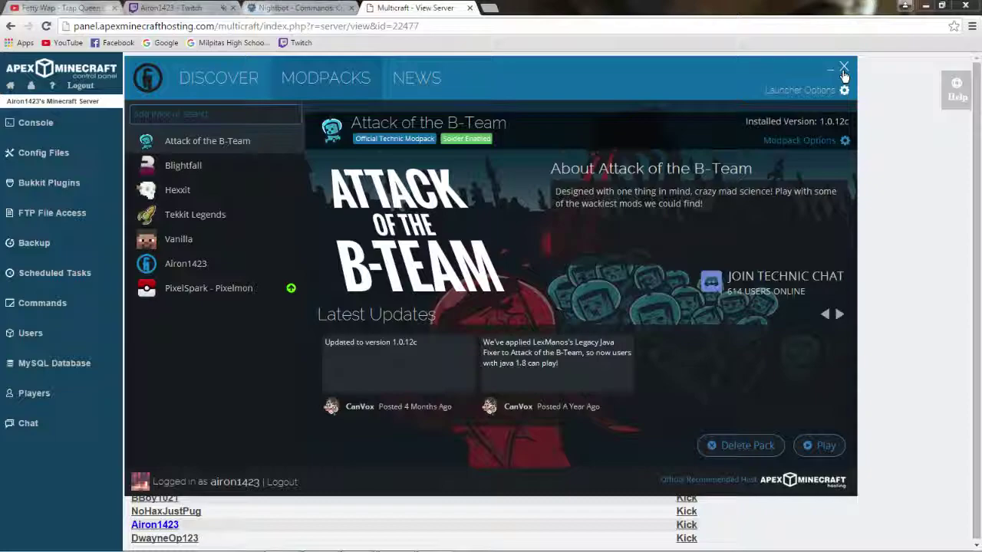
left_click(844, 69)
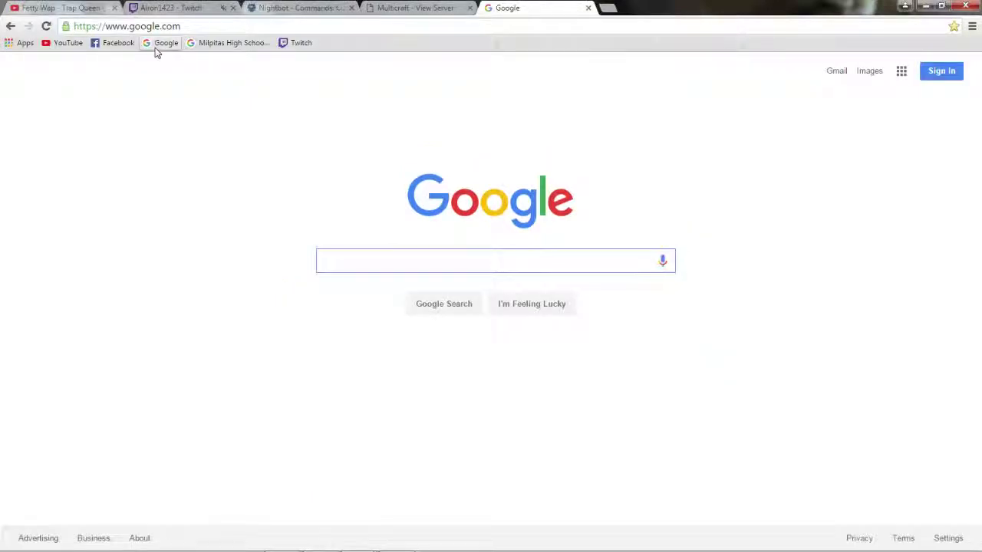
Find the Technic Platform site with a Google search for "technic launcher" and open its registration page
type("technic ")
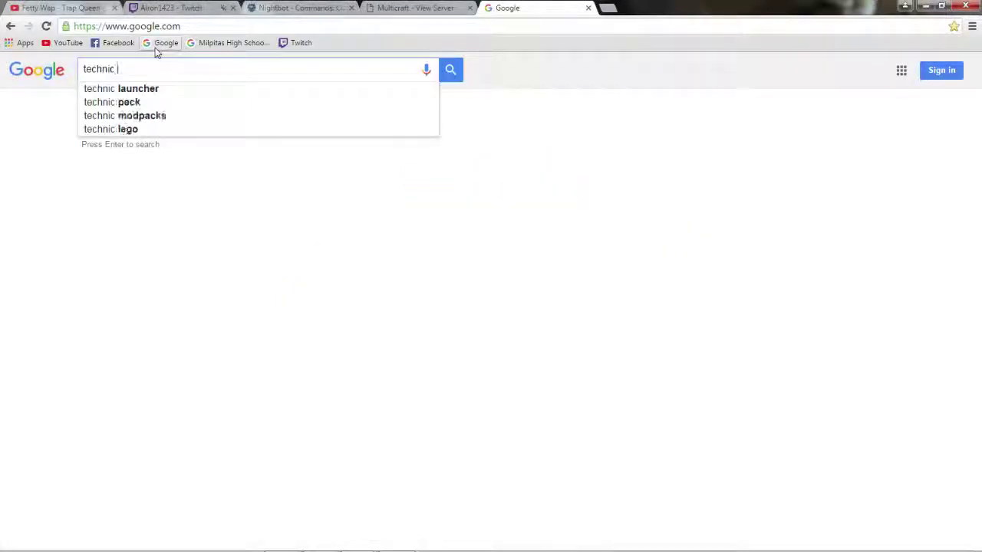
type("aun")
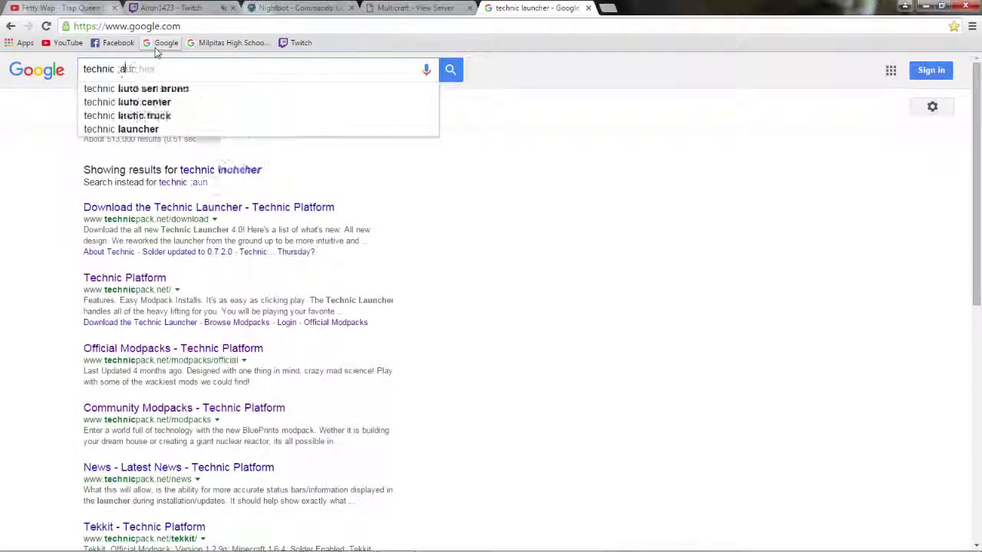
key("BackSpace")
type("launcher")
key("Return")
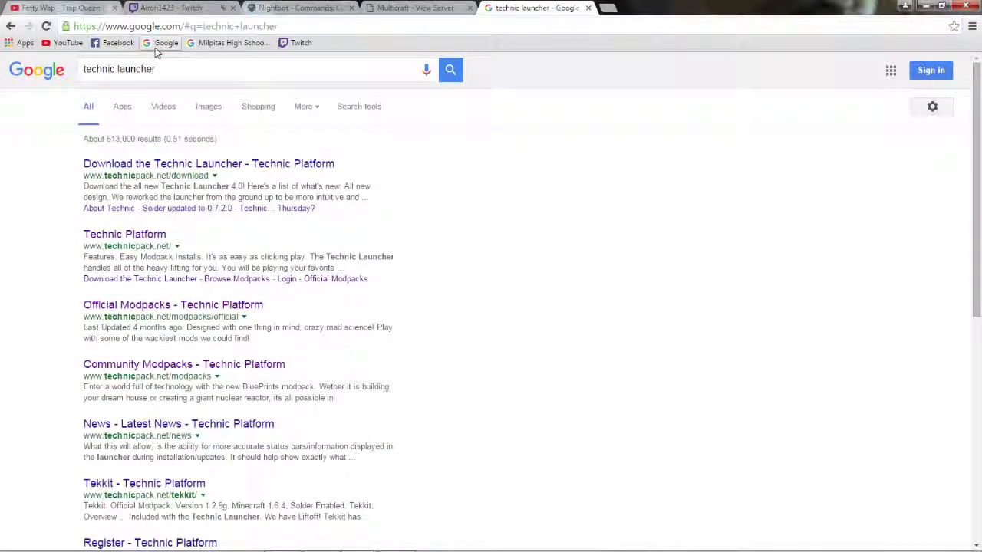
left_click(153, 235)
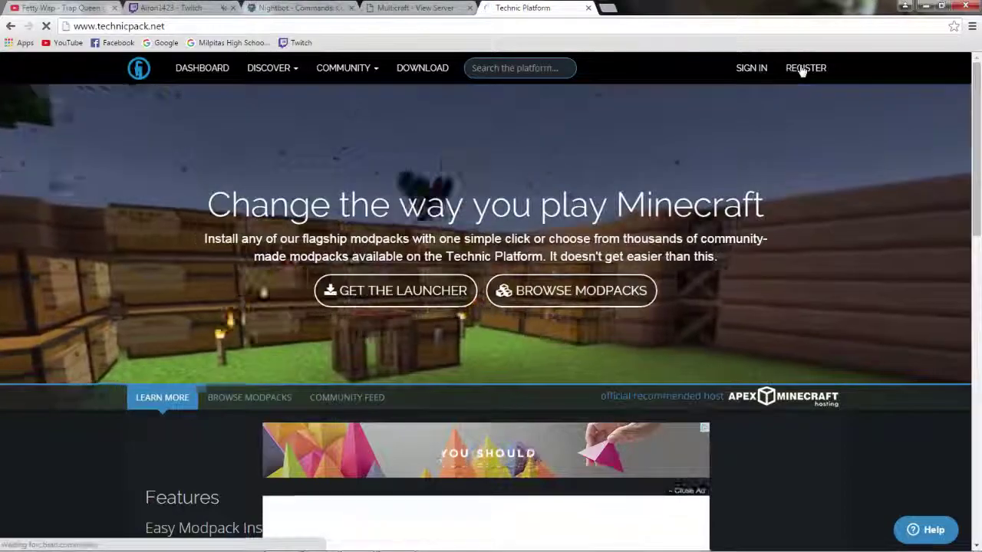
left_click(802, 69)
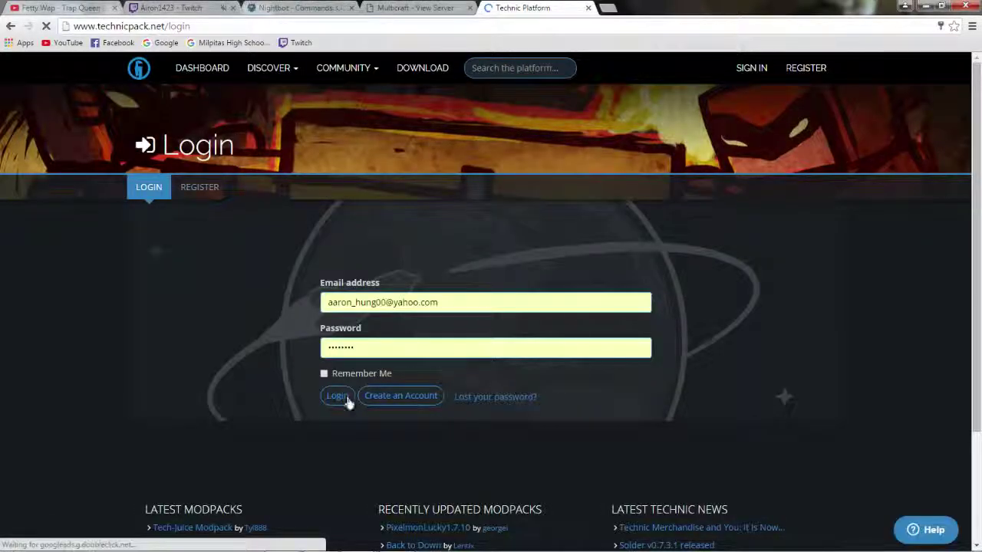
Sign in to the Technic Platform account and open the Technic Launcher download page
left_click(460, 8)
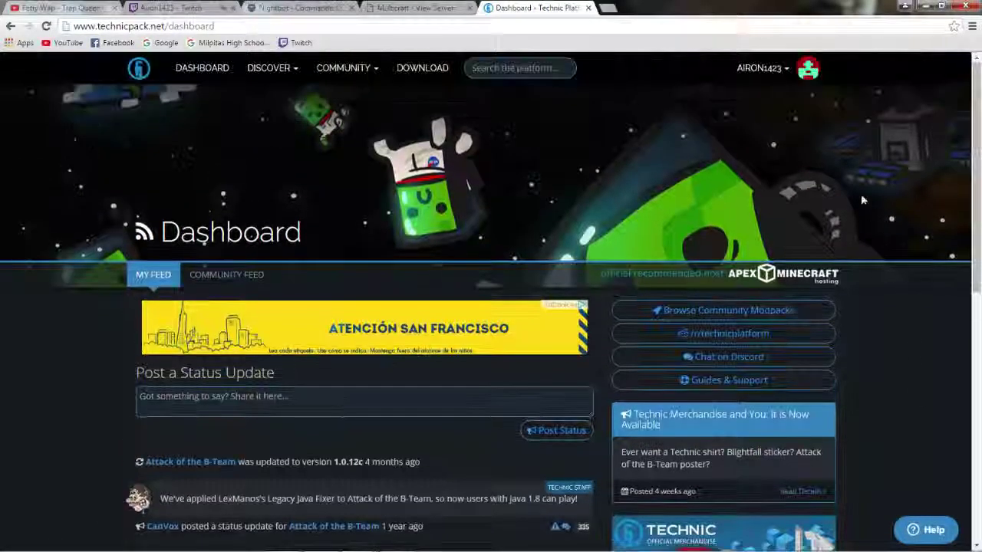
mouse_move(783, 71)
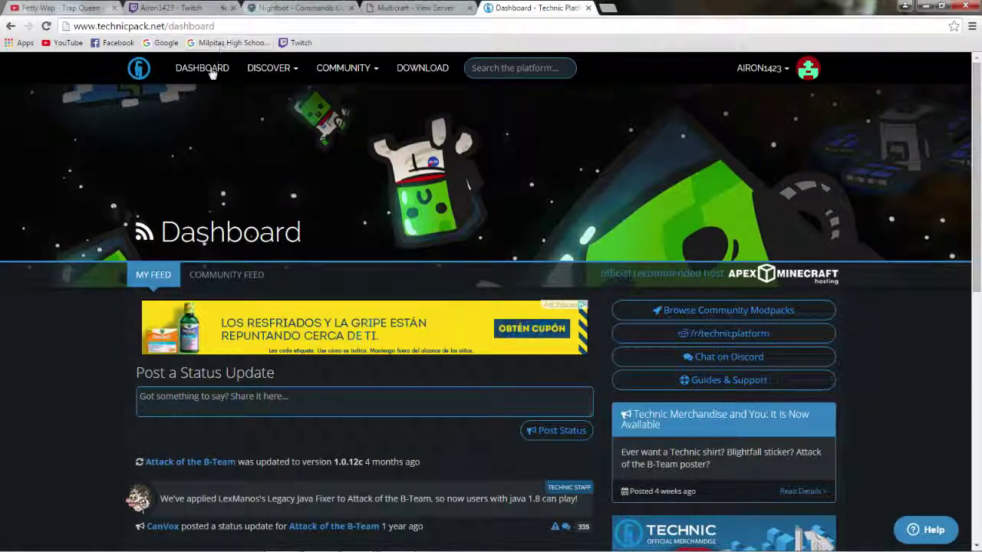
left_click(416, 69)
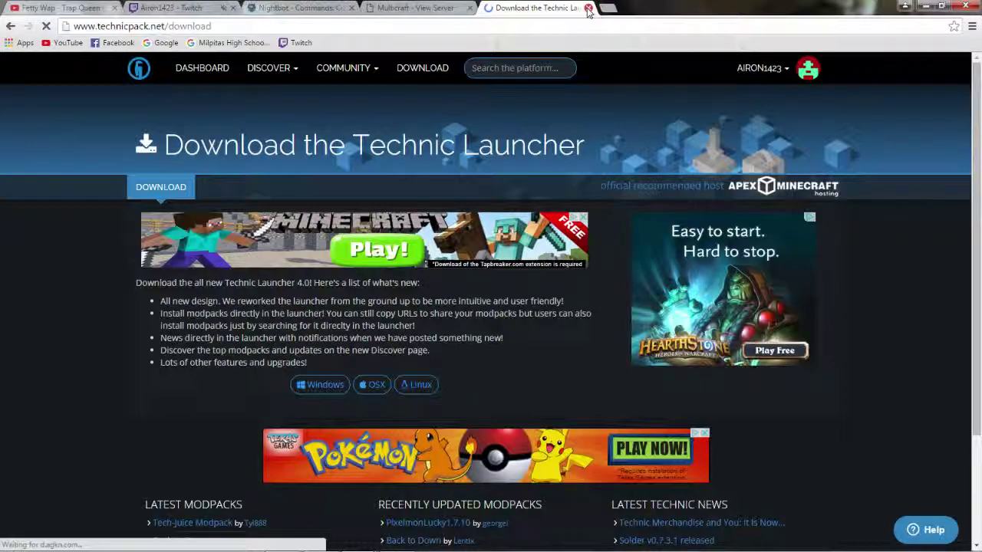
Close the launcher download page, return to the Twitch channel page, and start the Technic Launcher
left_click(589, 8)
left_click(170, 8)
mouse_move(303, 546)
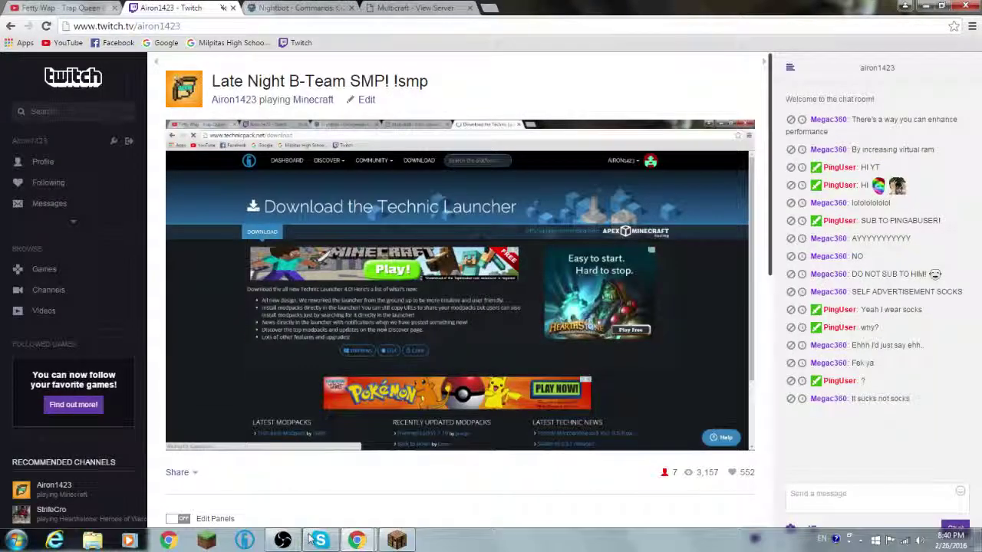
left_click(245, 541)
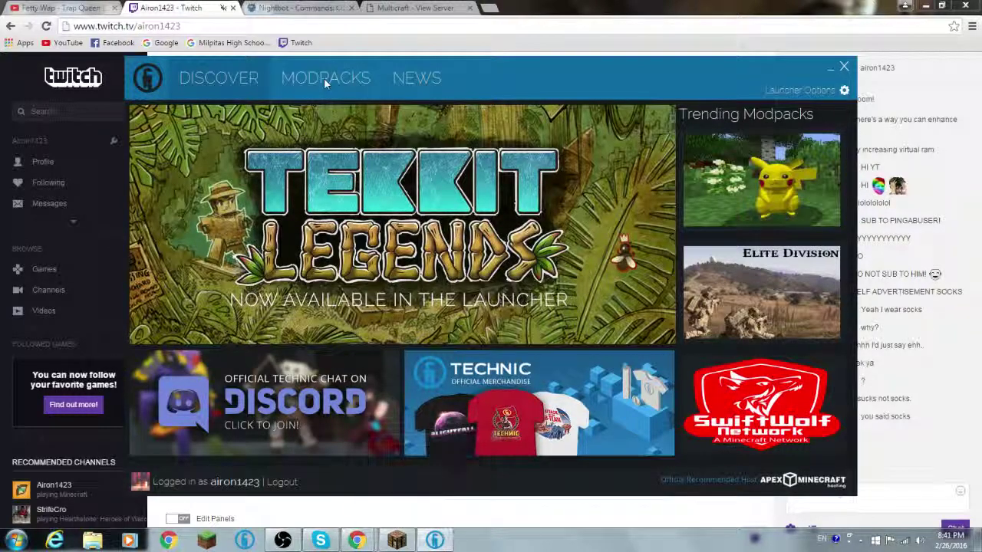
Search the Technic Launcher's modpacks for "attack of the b-team" and check the official Attack of the B-Team pack
left_click(324, 77)
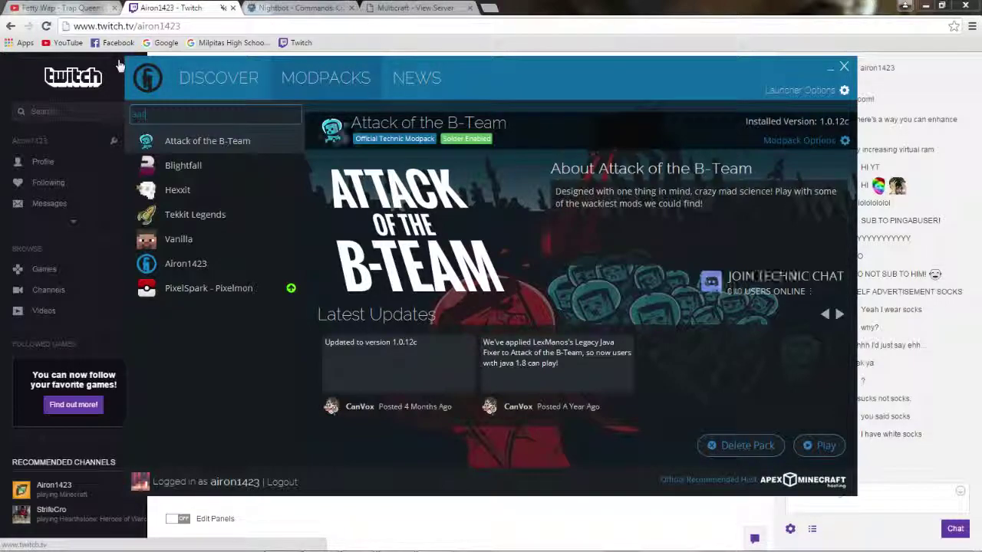
type("ack of the")
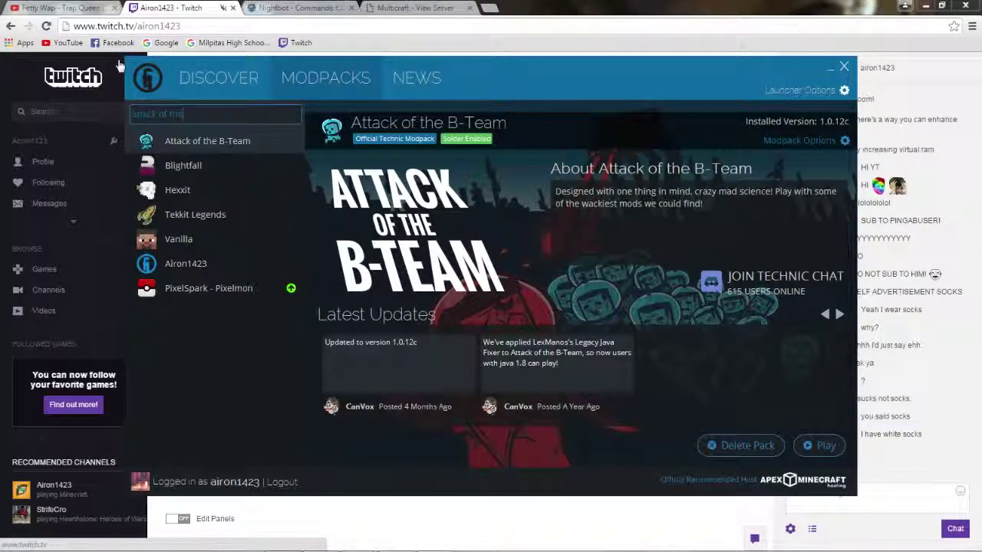
type(" b-team")
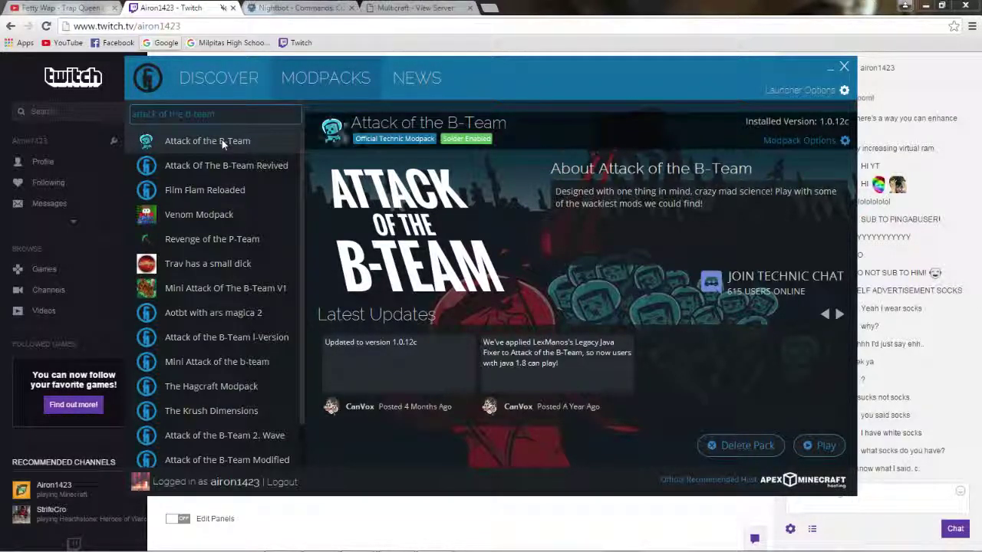
left_click(816, 445)
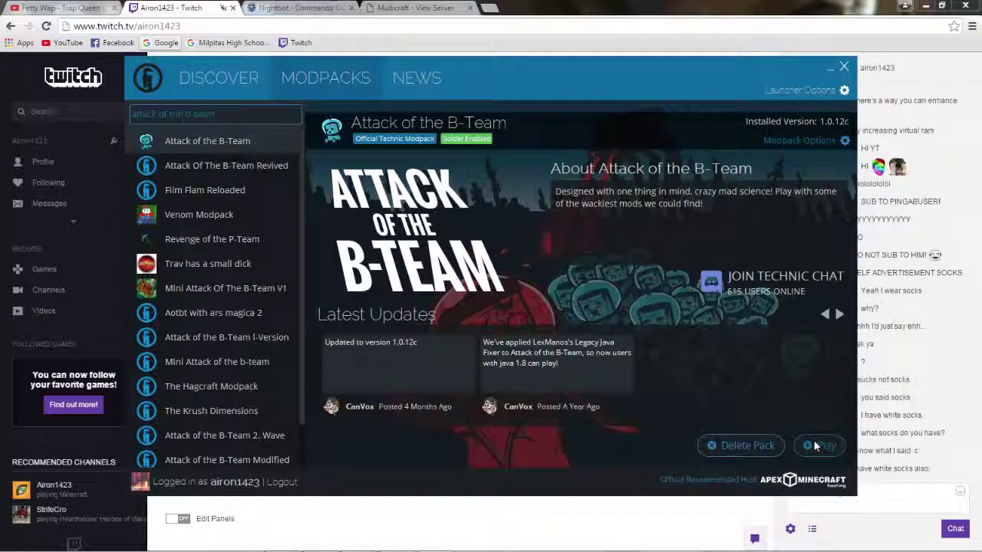
Clear the modpack search and return to the launcher's Discover page
triple_click(234, 112)
key("BackSpace")
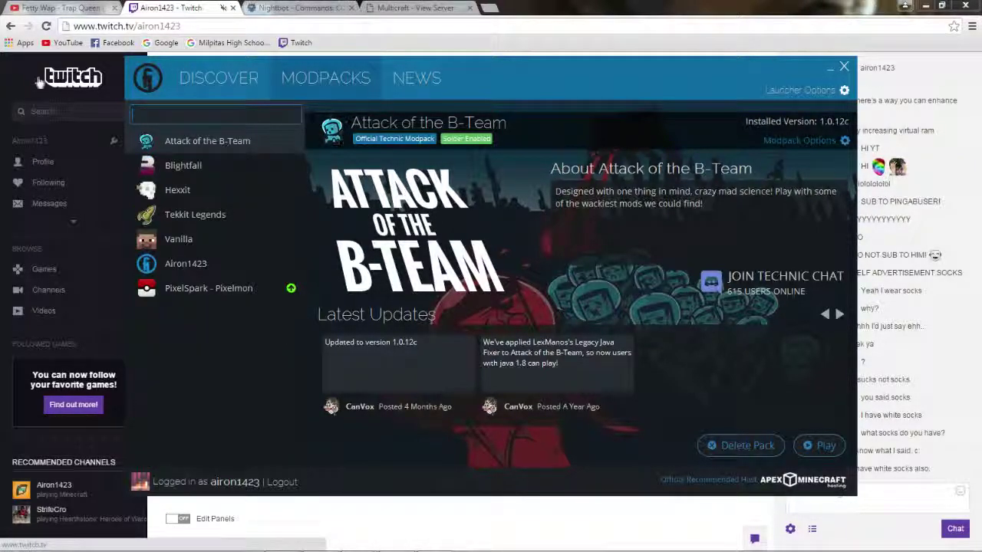
left_click(259, 78)
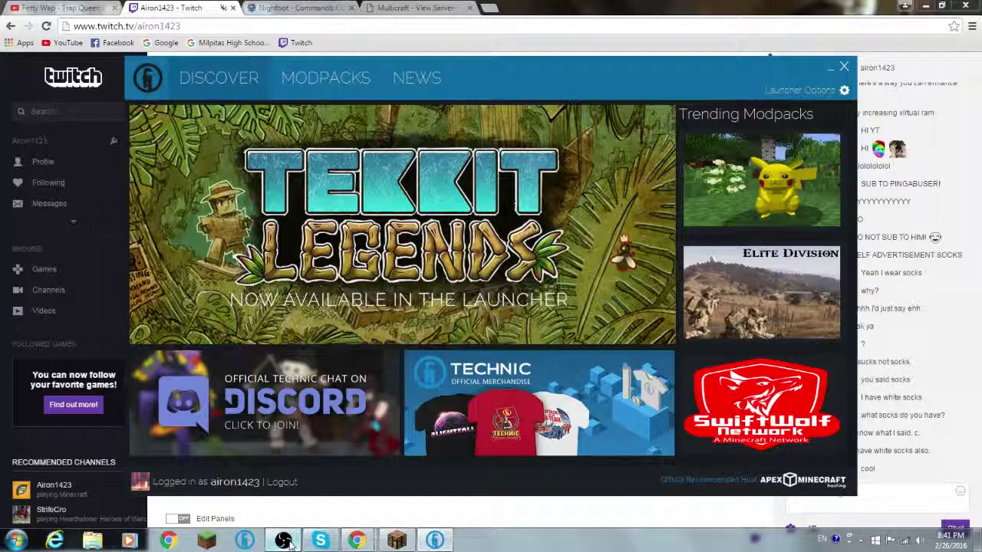
Switch to the Open Broadcaster Software window
left_click(283, 540)
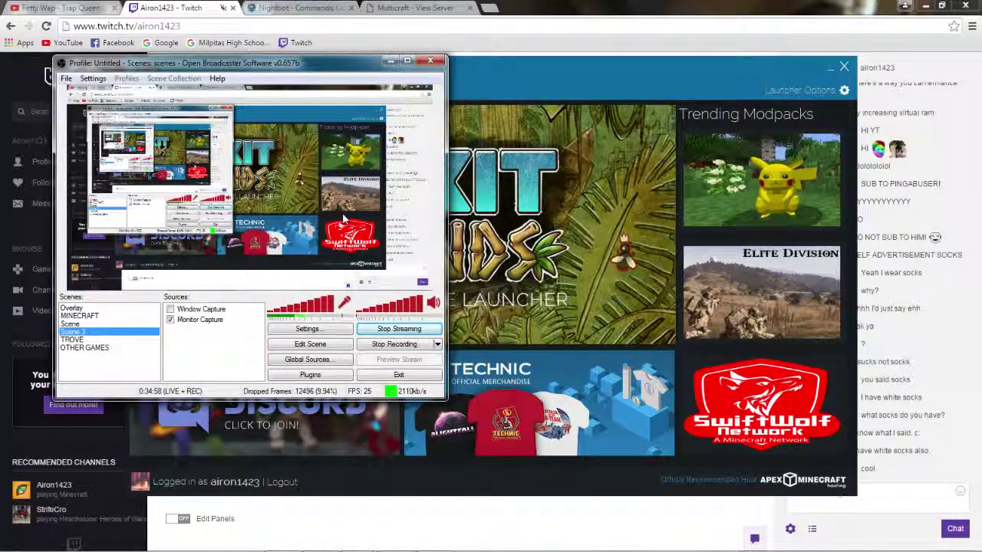